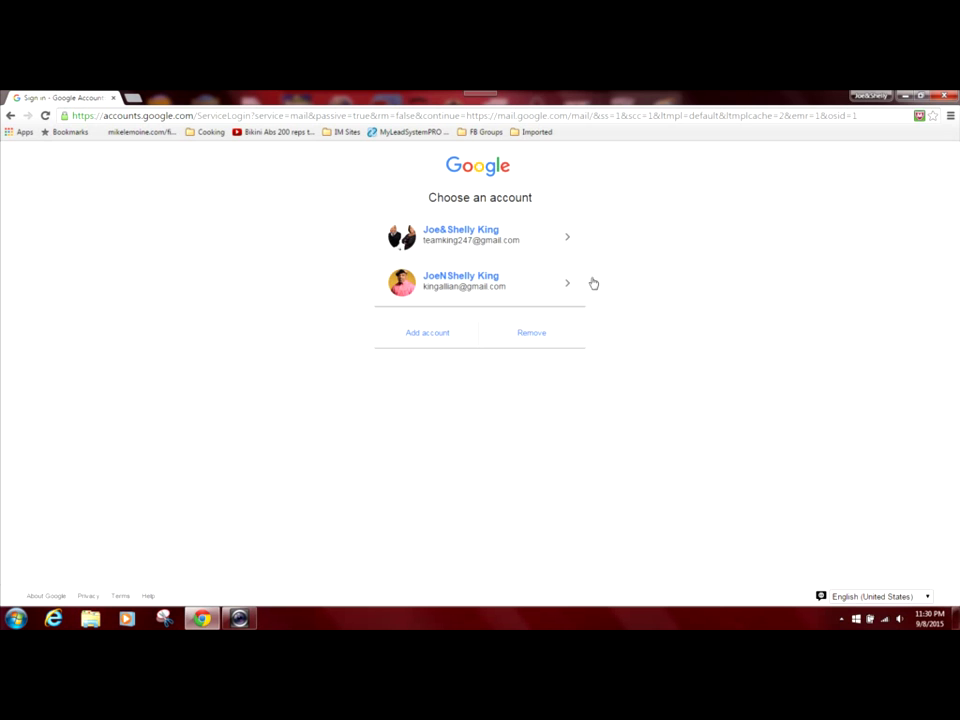
Sign in to Gmail with the second listed Google account, then start a new browser tab.
{"action": "left_click", "coordinate": [467, 283]}
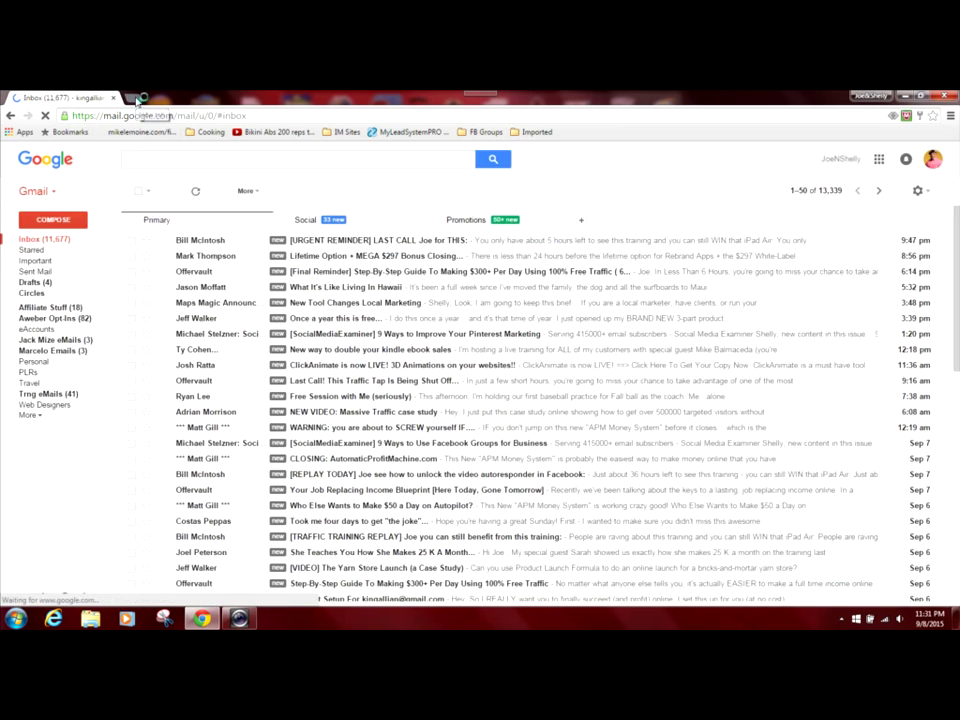
{"action": "left_click", "coordinate": [134, 99]}
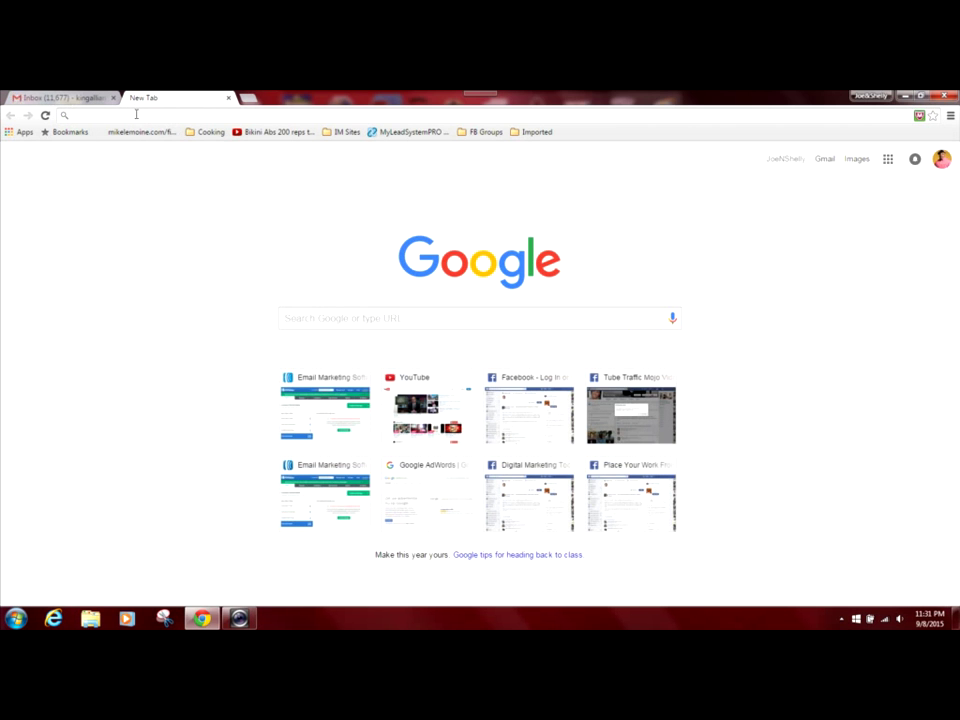
Go to google.com/adwords and start signing in to AdWords.
{"action": "type", "text": "google.com"}
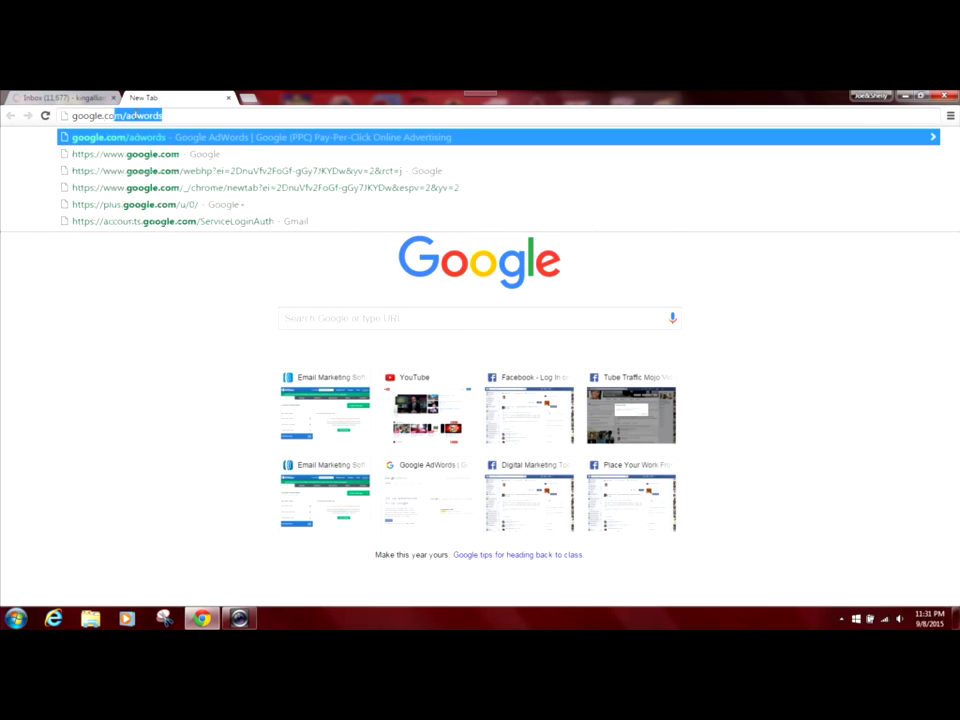
{"action": "type", "text": "/"}
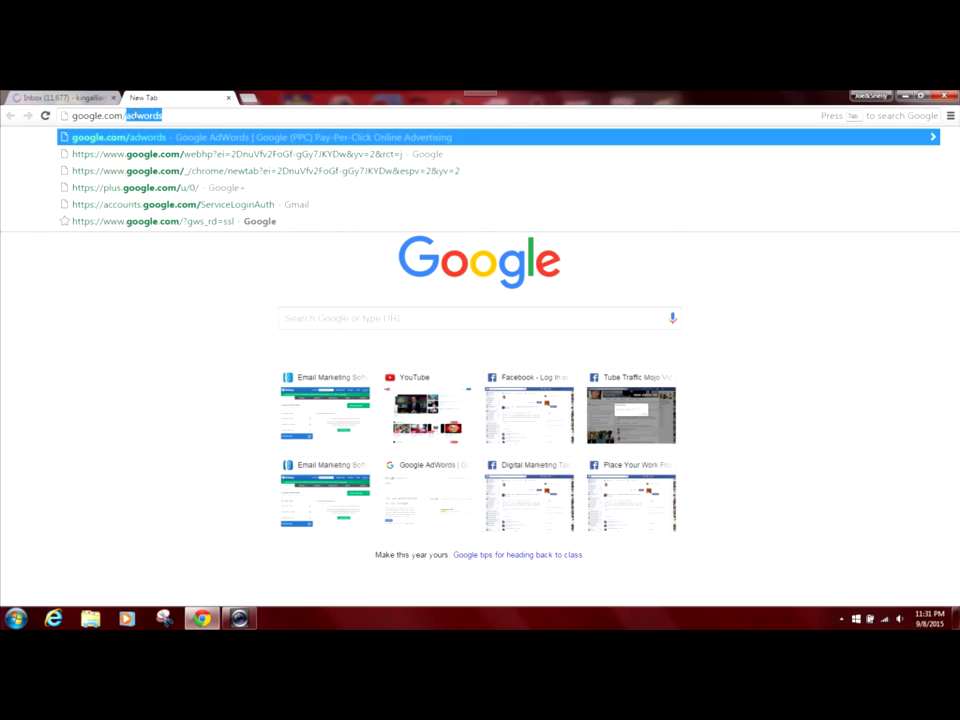
{"action": "type", "text": "adwords"}
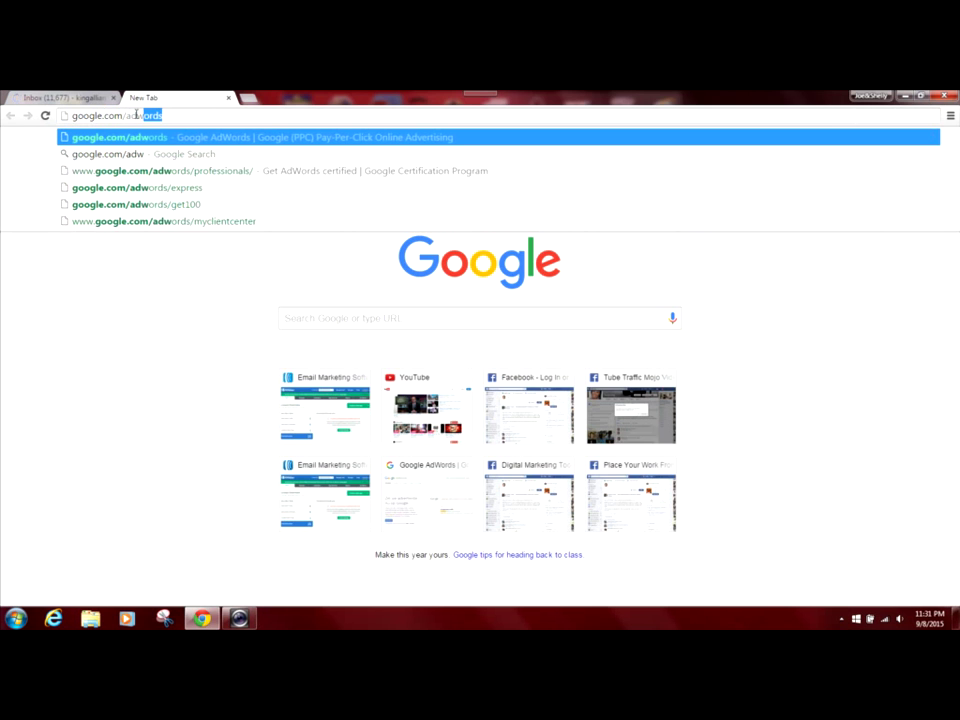
{"action": "key", "text": "Return"}
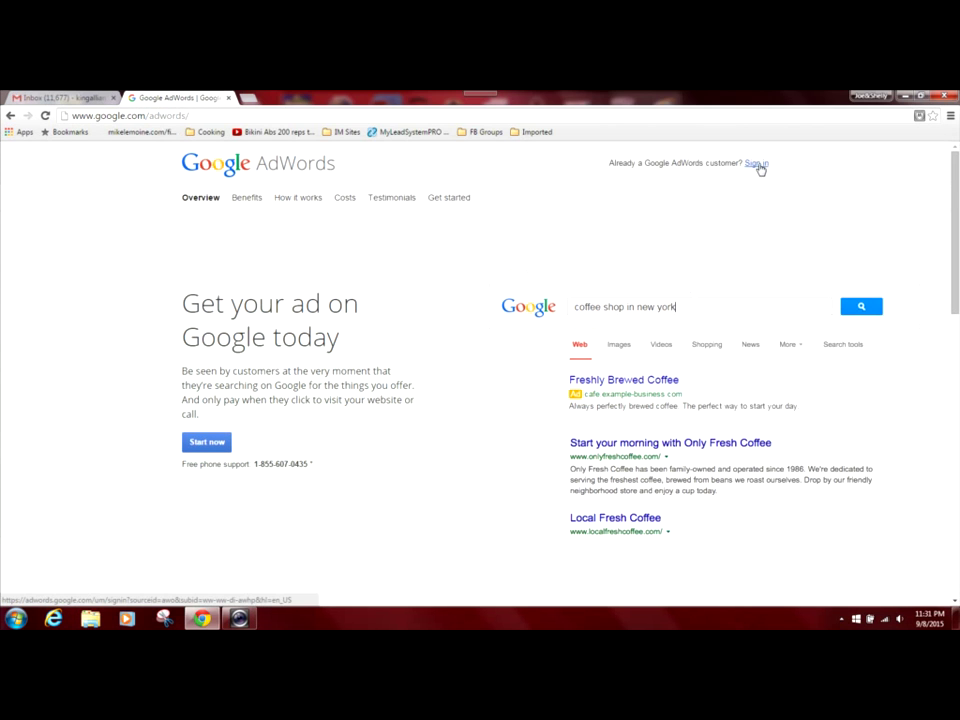
{"action": "left_click", "coordinate": [757, 164]}
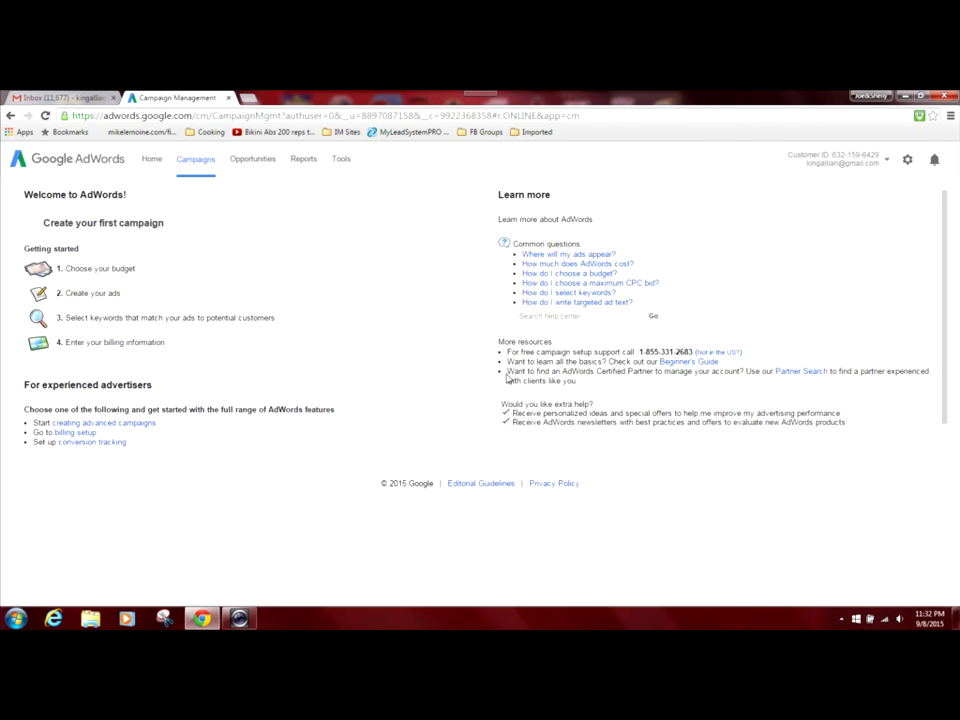
Open the Keyword Planner from Tools and expand 'Search for new keywords using a phrase, website or category'.
{"action": "left_click", "coordinate": [342, 160]}
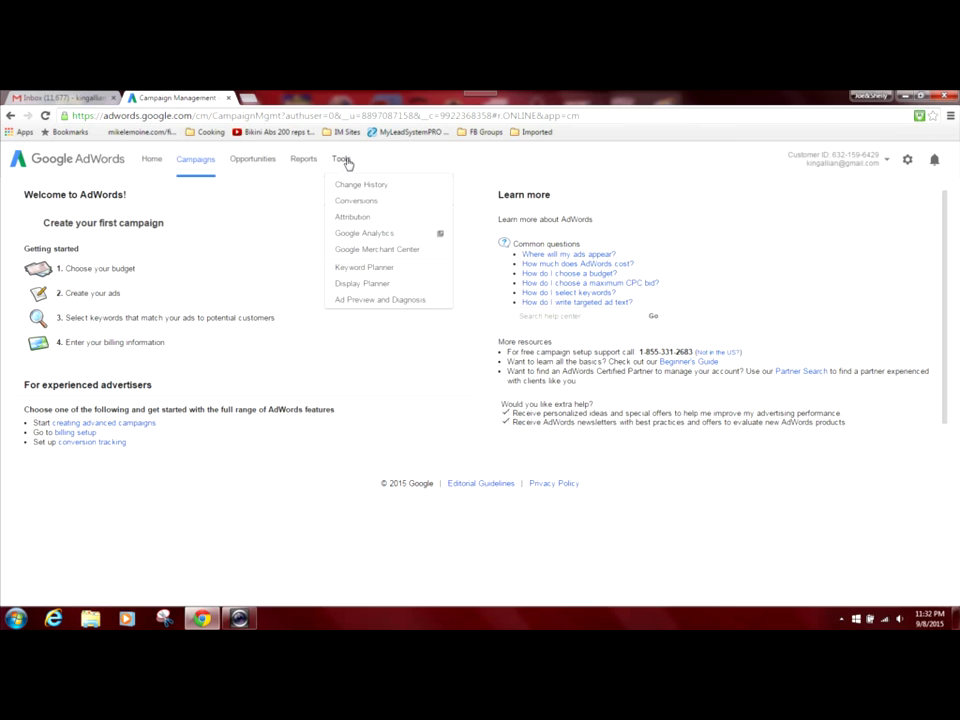
{"action": "left_click", "coordinate": [360, 270]}
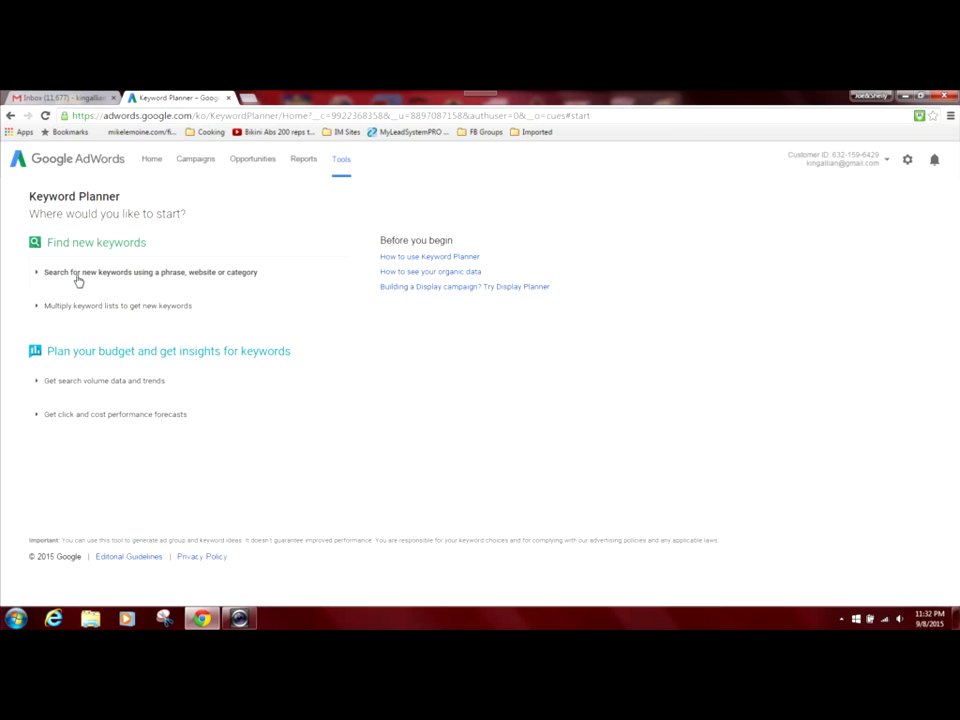
{"action": "left_click", "coordinate": [78, 272]}
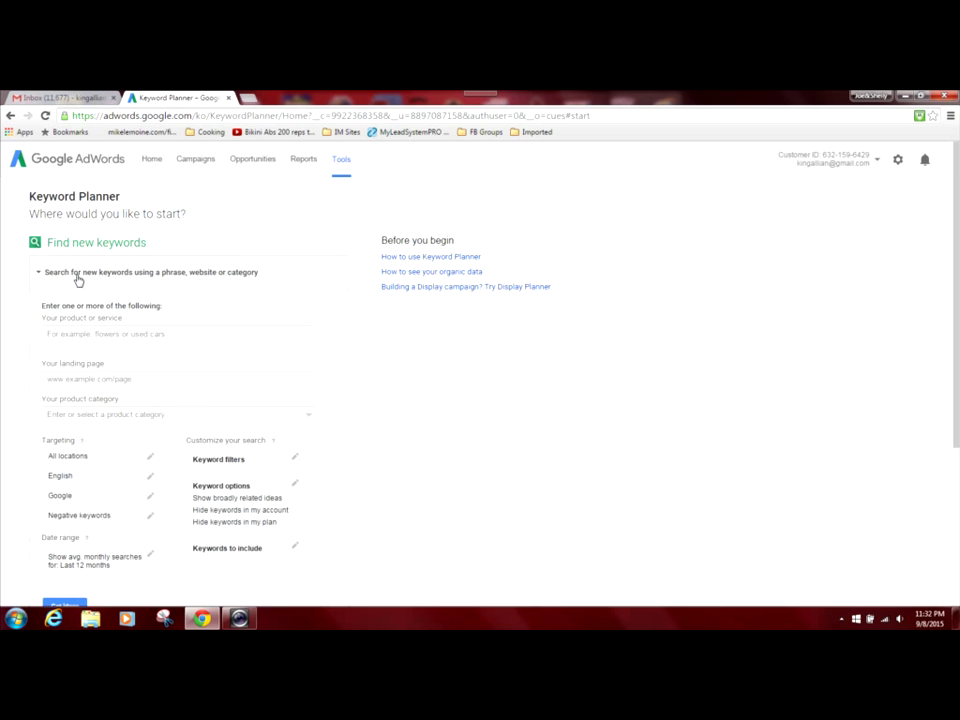
Enter 'get leads' as the product or service, moving on to the landing page field.
{"action": "left_click", "coordinate": [83, 334]}
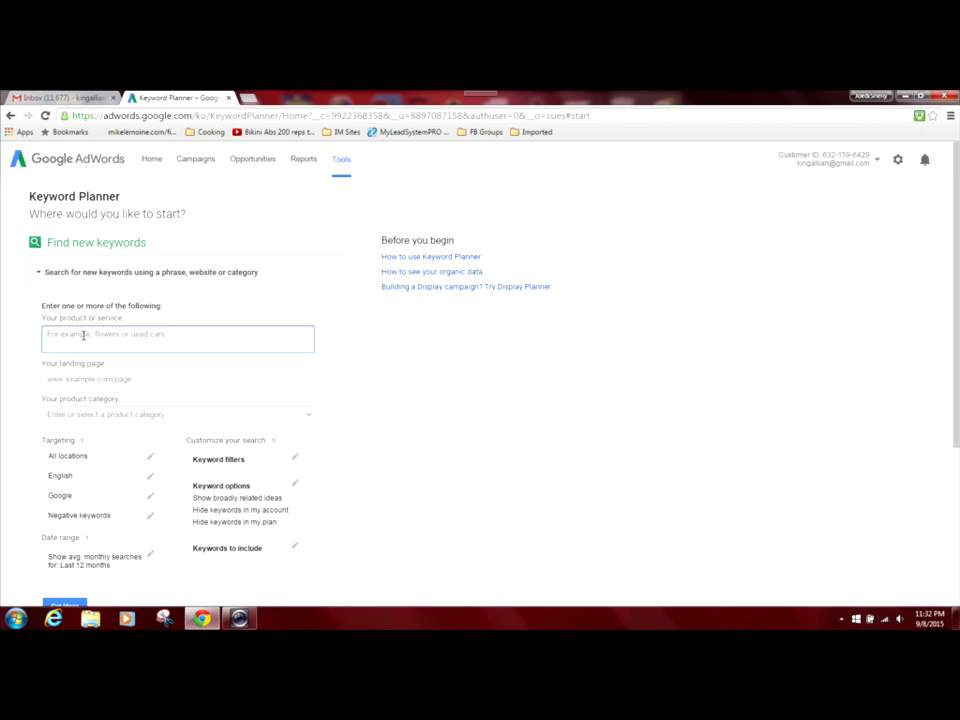
{"action": "type", "text": "get leads"}
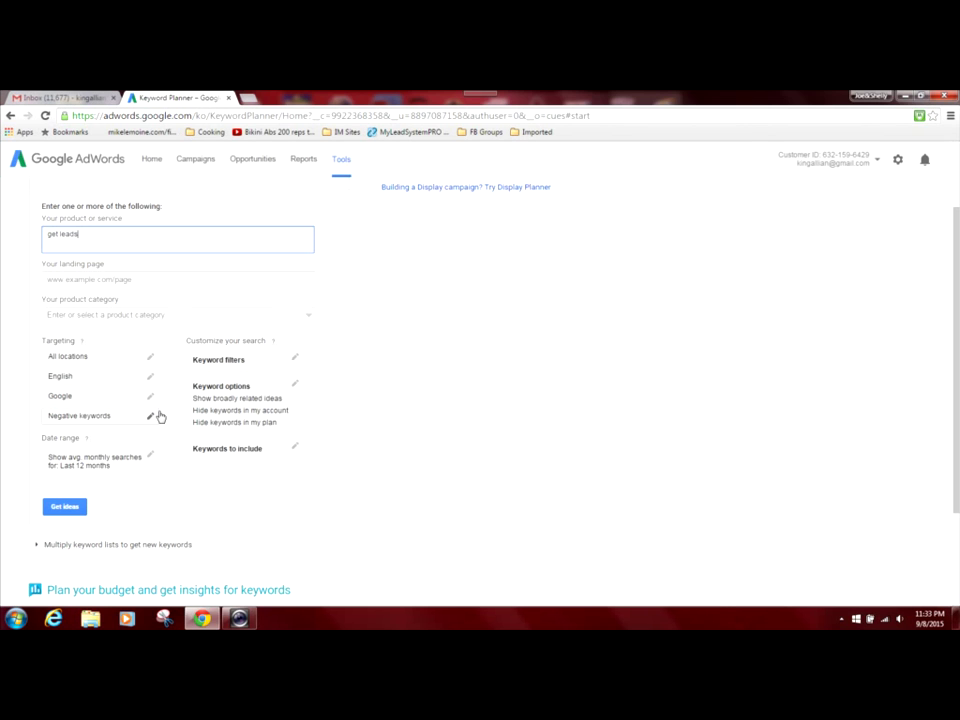
{"action": "left_click", "coordinate": [130, 281]}
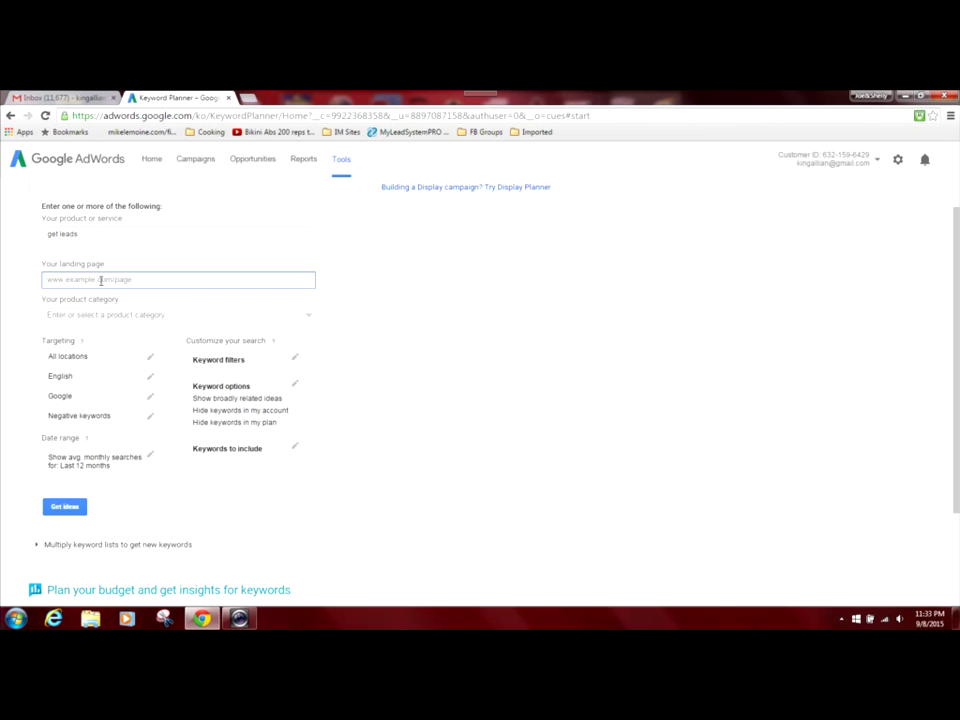
{"action": "left_click", "coordinate": [100, 280]}
{"action": "left_click", "coordinate": [63, 510]}
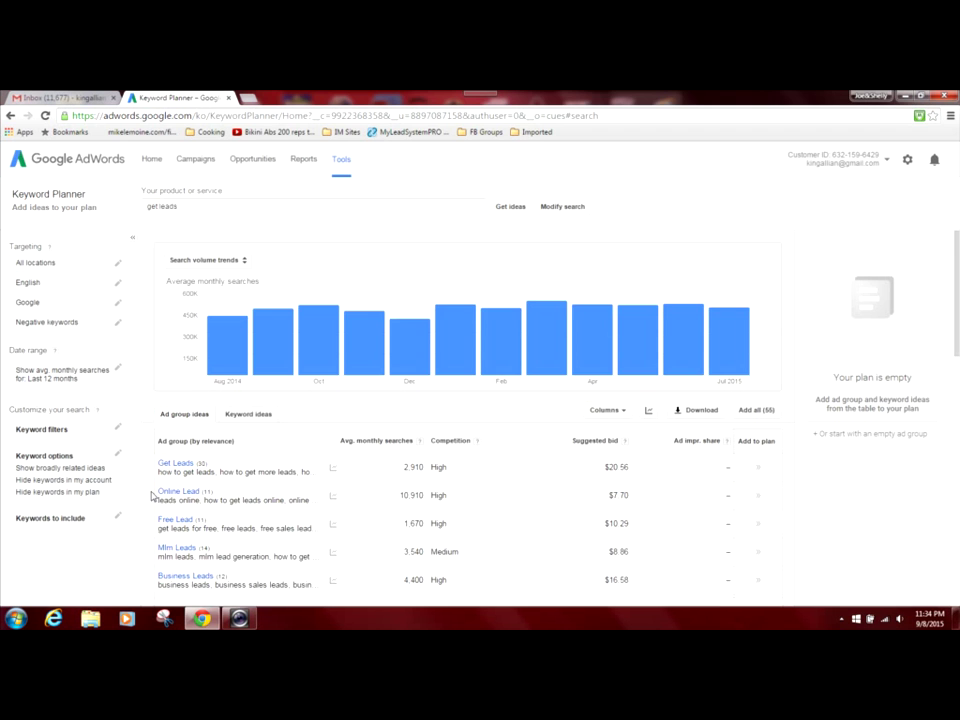
{"action": "scroll", "coordinate": [152, 497], "scroll_direction": "down", "scroll_amount": 1}
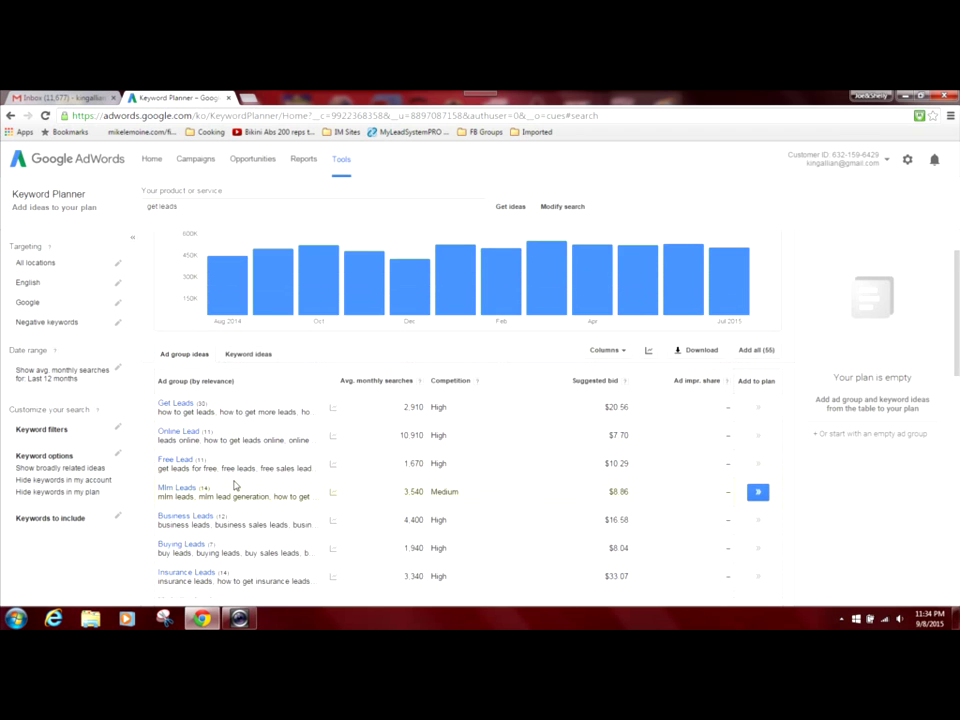
{"action": "scroll", "coordinate": [236, 542], "scroll_direction": "up", "scroll_amount": 1}
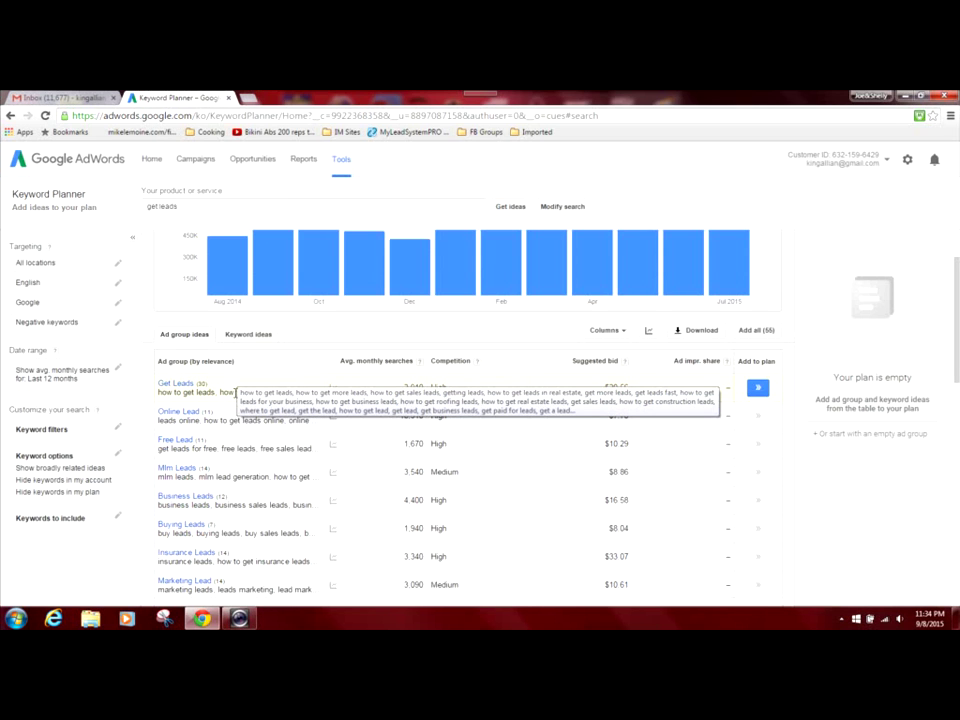
{"action": "left_click", "coordinate": [243, 339]}
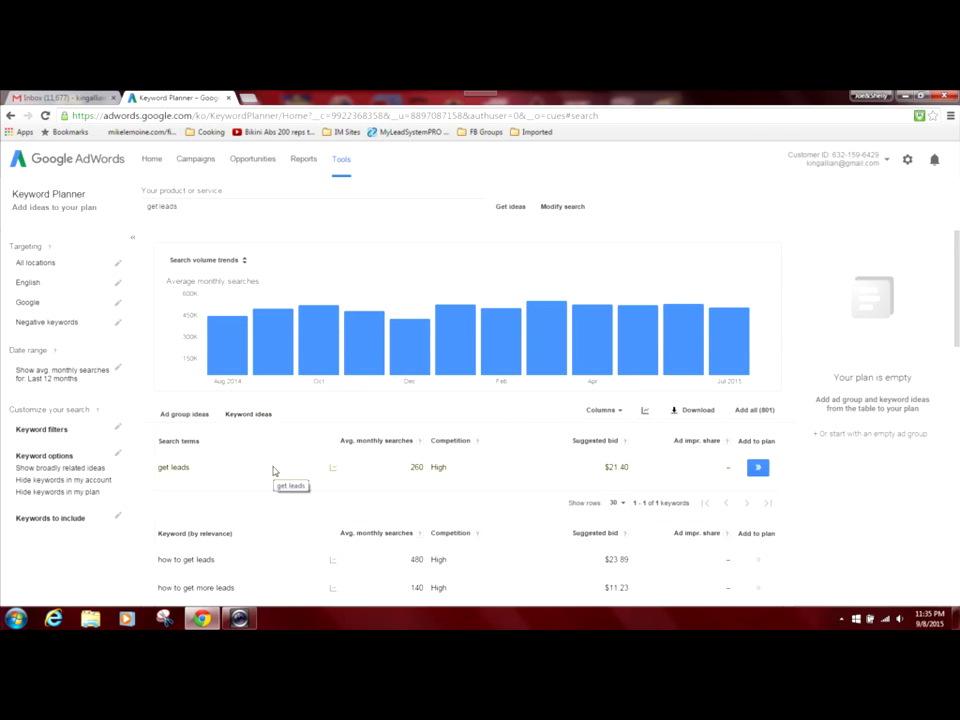
{"action": "scroll", "coordinate": [273, 470], "scroll_direction": "down", "scroll_amount": 1}
{"action": "scroll", "coordinate": [272, 468], "scroll_direction": "down", "scroll_amount": 3}
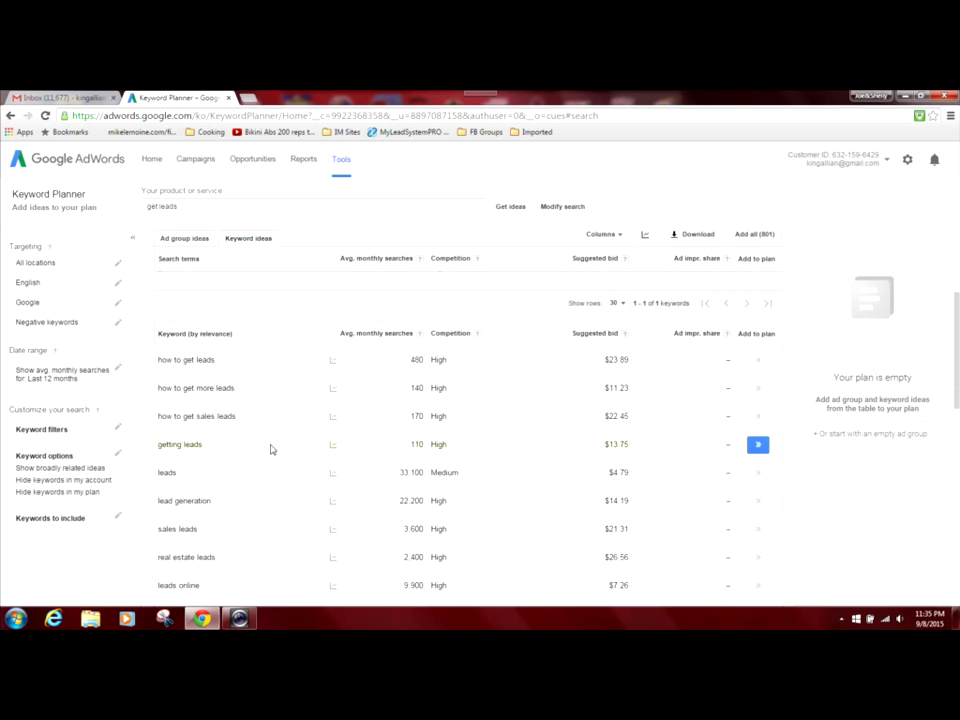
{"action": "scroll", "coordinate": [270, 449], "scroll_direction": "up", "scroll_amount": 3}
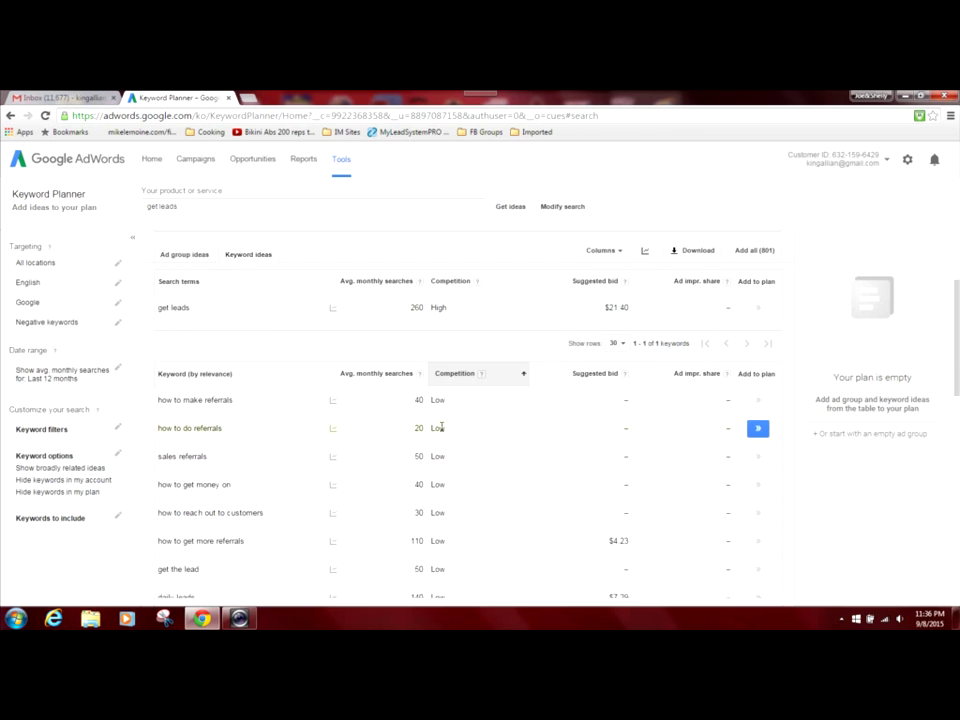
{"action": "scroll", "coordinate": [448, 463], "scroll_direction": "down", "scroll_amount": 1}
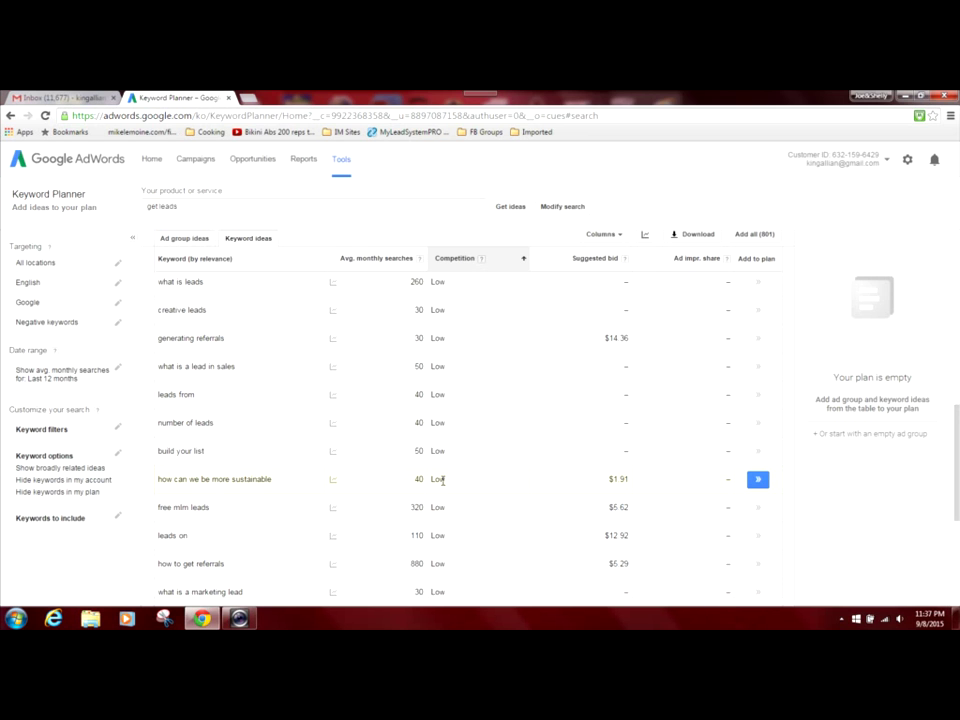
{"action": "scroll", "coordinate": [396, 430], "scroll_direction": "down", "scroll_amount": 2}
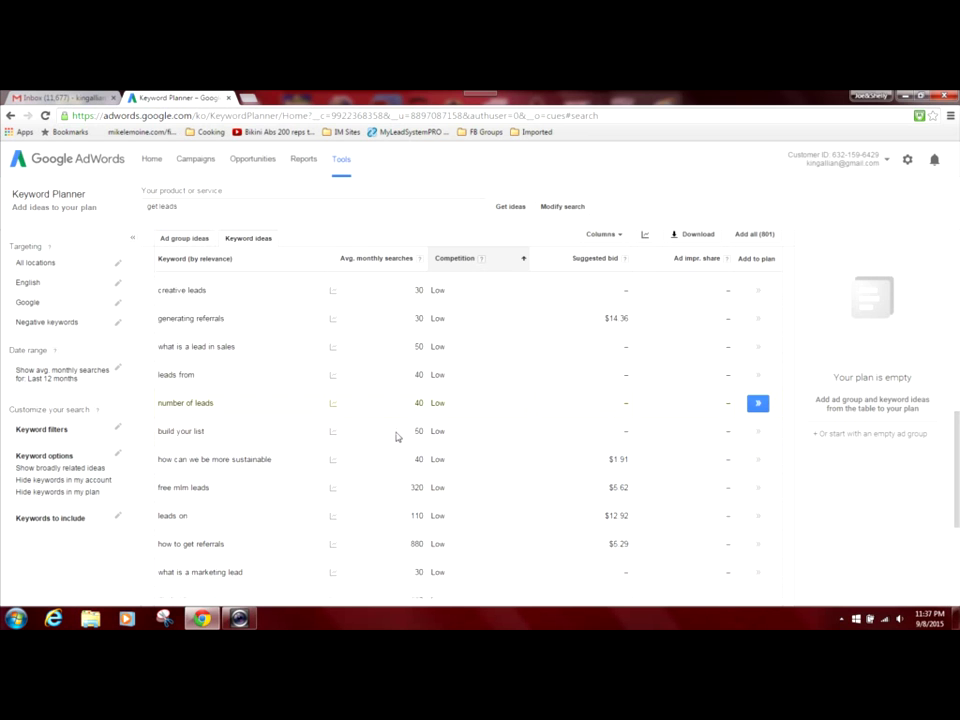
{"action": "scroll", "coordinate": [396, 437], "scroll_direction": "down", "scroll_amount": 1}
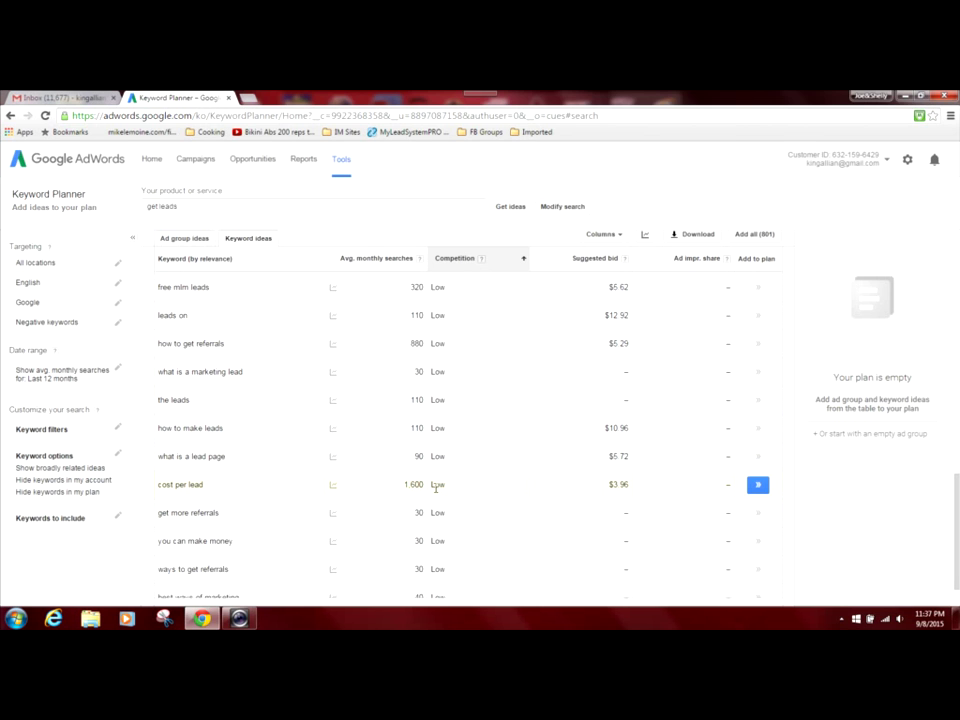
{"action": "scroll", "coordinate": [433, 490], "scroll_direction": "down", "scroll_amount": 1}
{"action": "scroll", "coordinate": [433, 490], "scroll_direction": "down", "scroll_amount": 1}
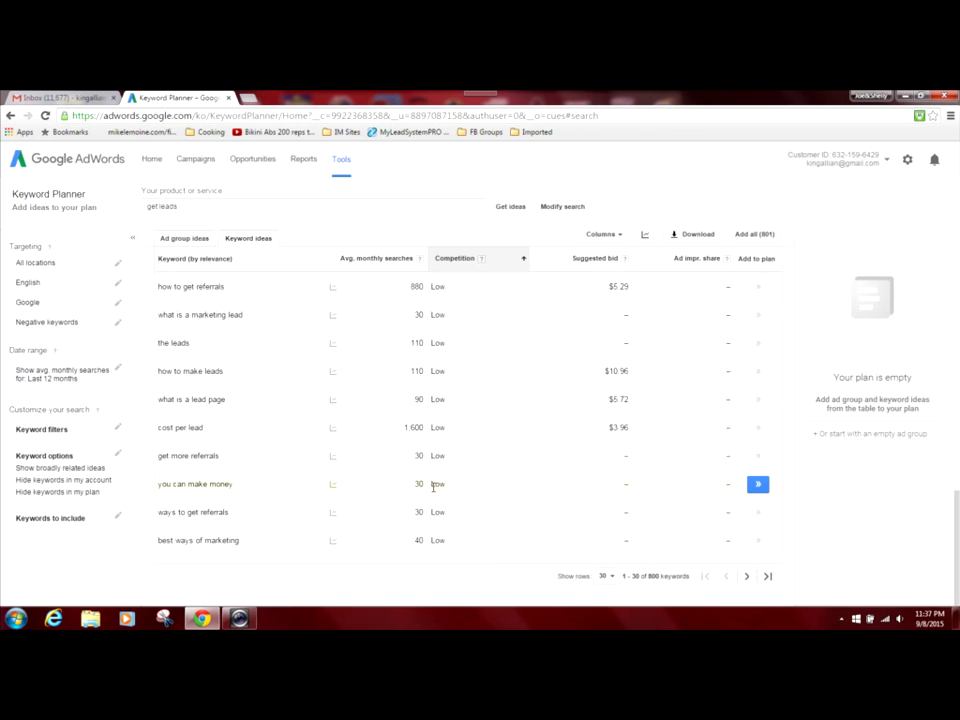
{"action": "left_click", "coordinate": [746, 577]}
{"action": "scroll", "coordinate": [715, 562], "scroll_direction": "up", "scroll_amount": 5}
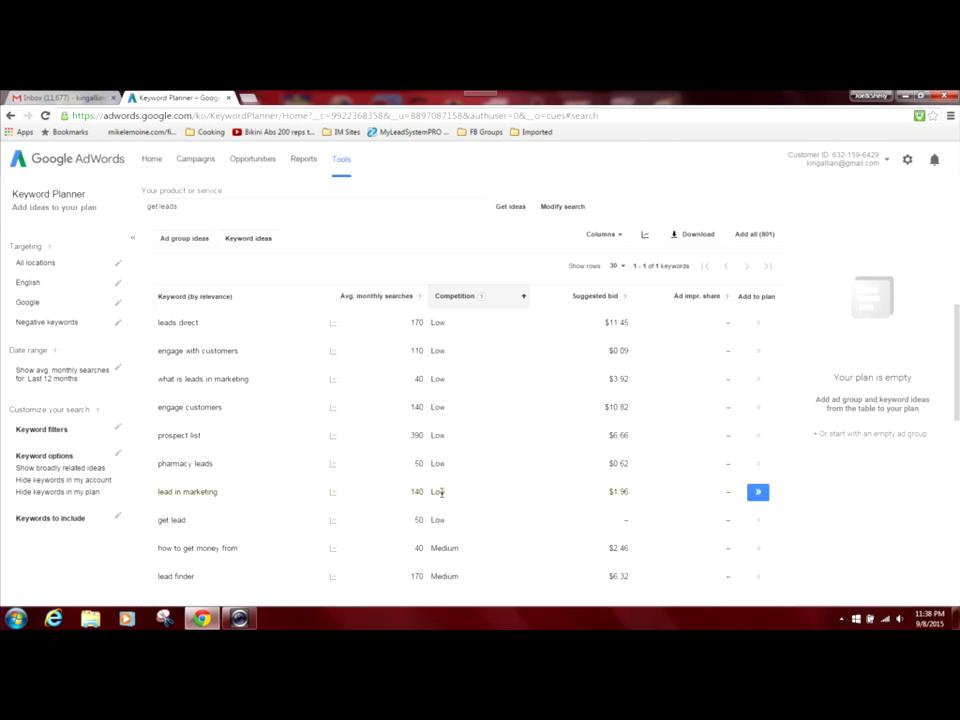
{"action": "scroll", "coordinate": [440, 492], "scroll_direction": "down", "scroll_amount": 1}
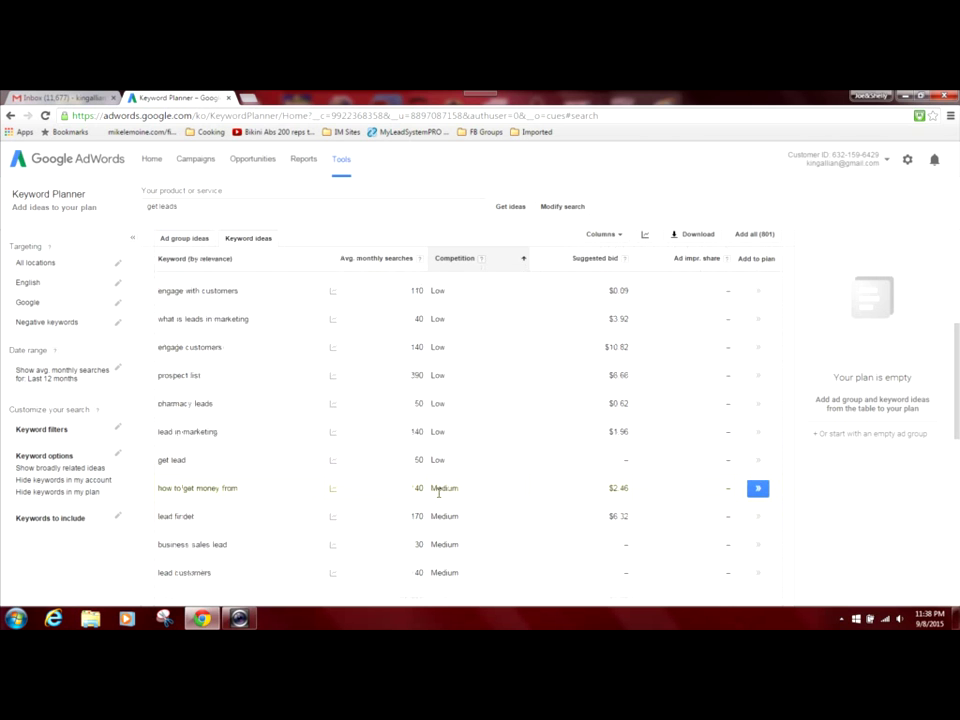
{"action": "scroll", "coordinate": [438, 492], "scroll_direction": "down", "scroll_amount": 1}
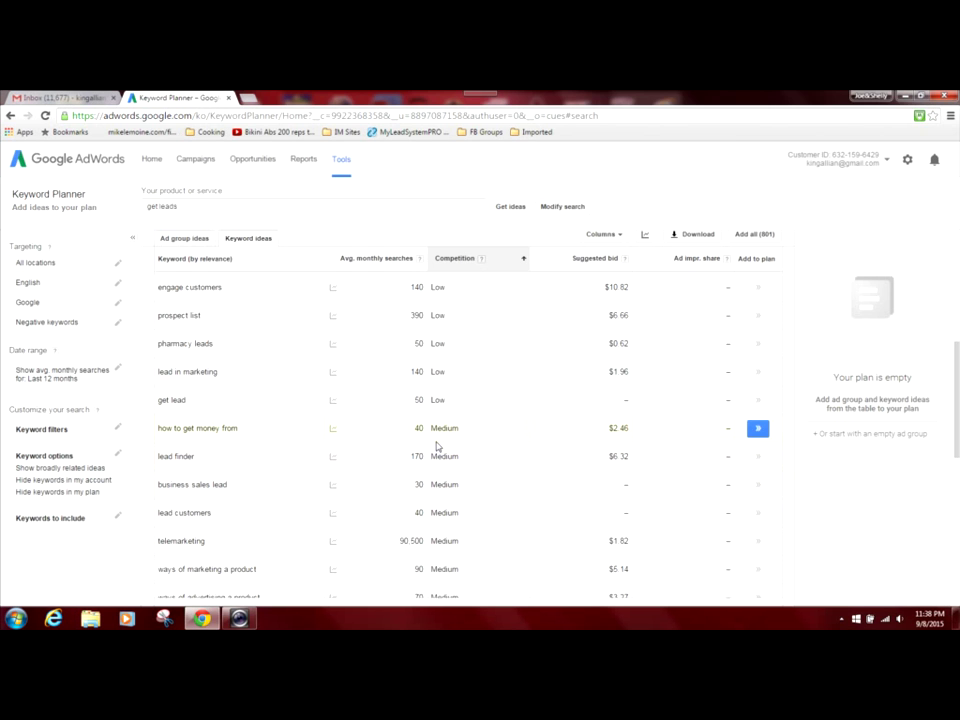
{"action": "scroll", "coordinate": [437, 436], "scroll_direction": "up", "scroll_amount": 1}
{"action": "scroll", "coordinate": [437, 436], "scroll_direction": "up", "scroll_amount": 1}
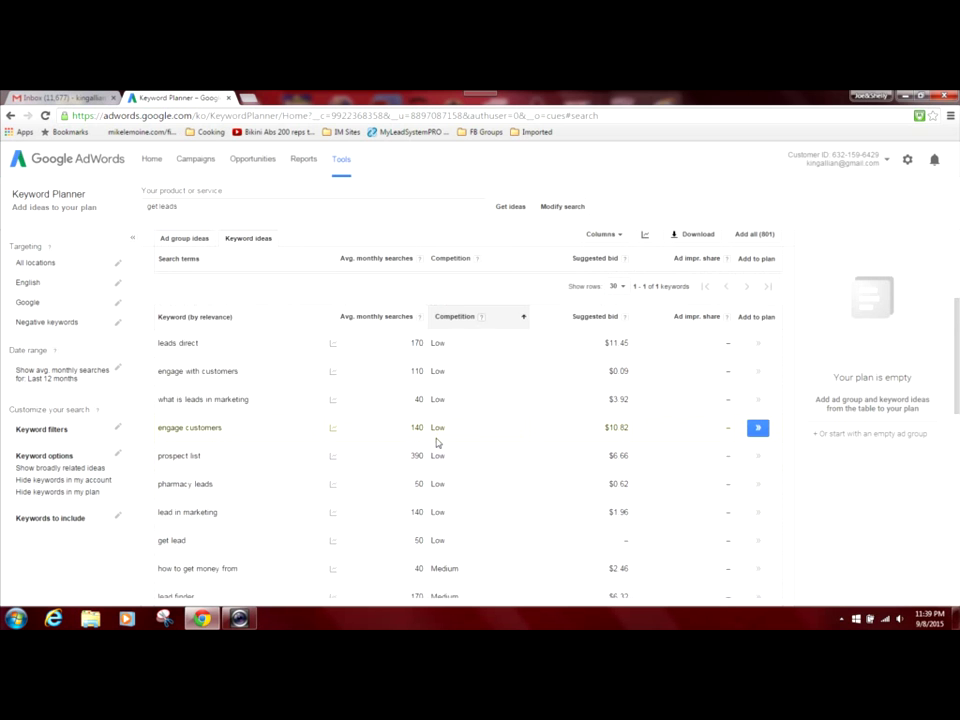
{"action": "scroll", "coordinate": [436, 440], "scroll_direction": "down", "scroll_amount": 2}
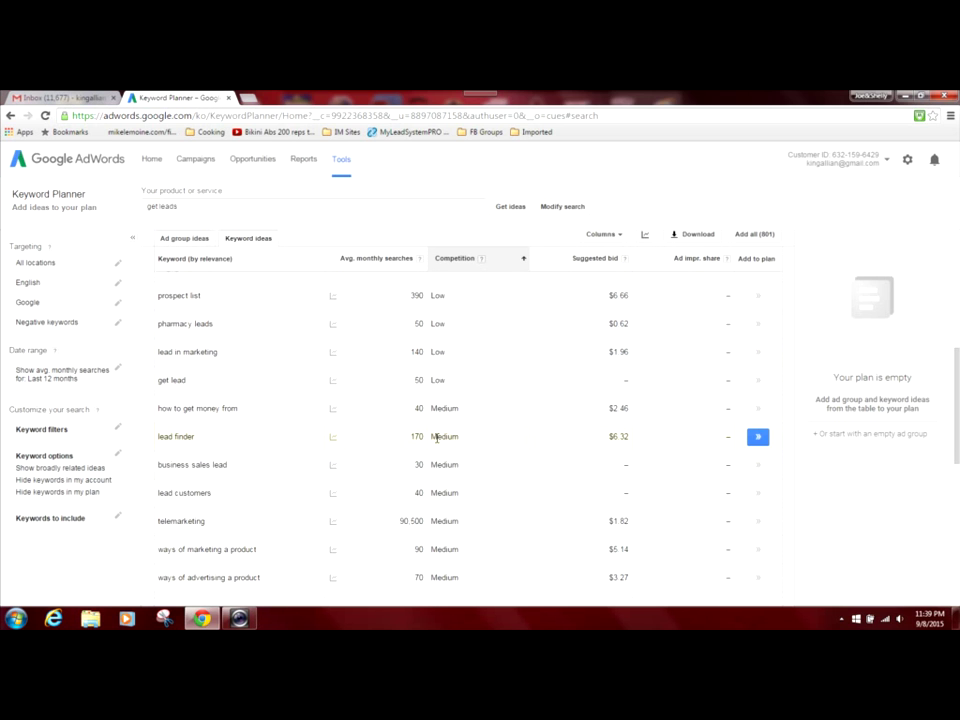
{"action": "scroll", "coordinate": [436, 438], "scroll_direction": "down", "scroll_amount": 1}
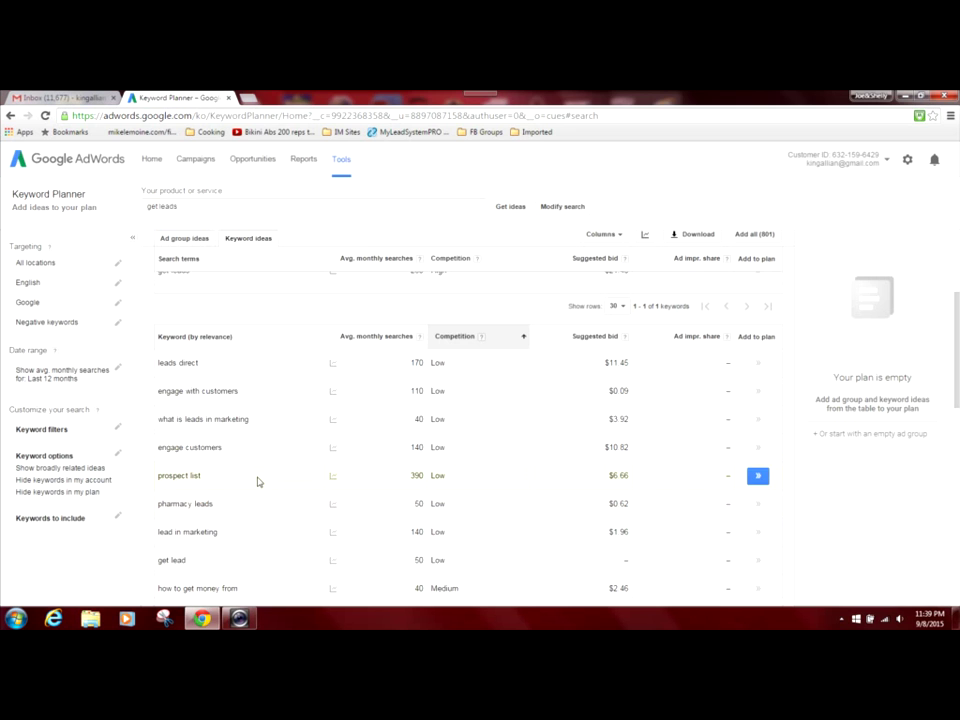
{"action": "scroll", "coordinate": [262, 482], "scroll_direction": "down", "scroll_amount": 1}
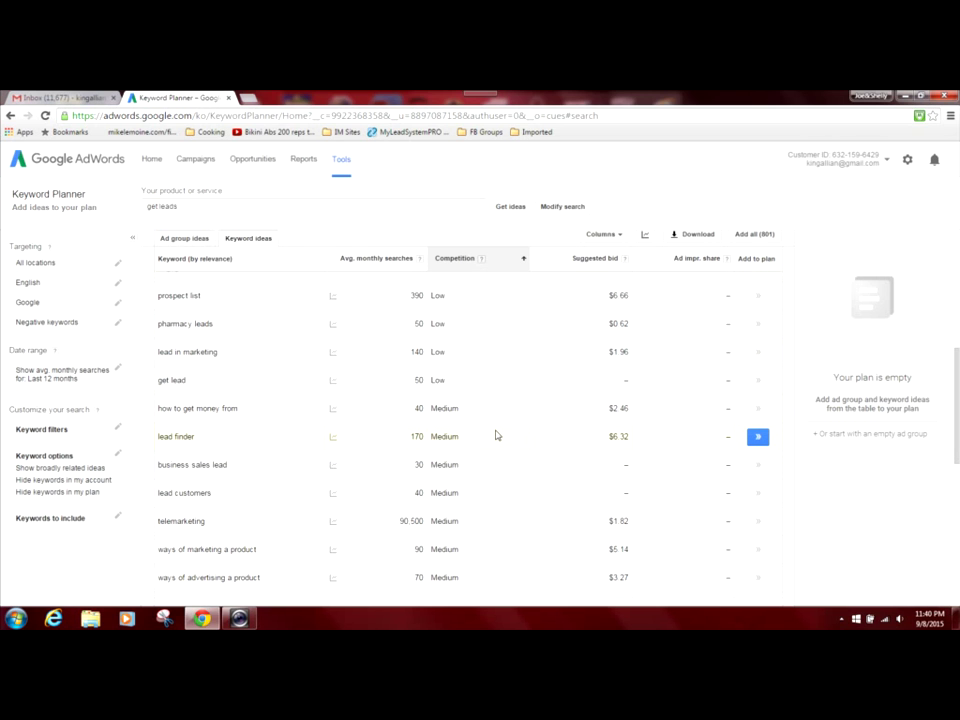
{"action": "scroll", "coordinate": [495, 434], "scroll_direction": "down", "scroll_amount": 1}
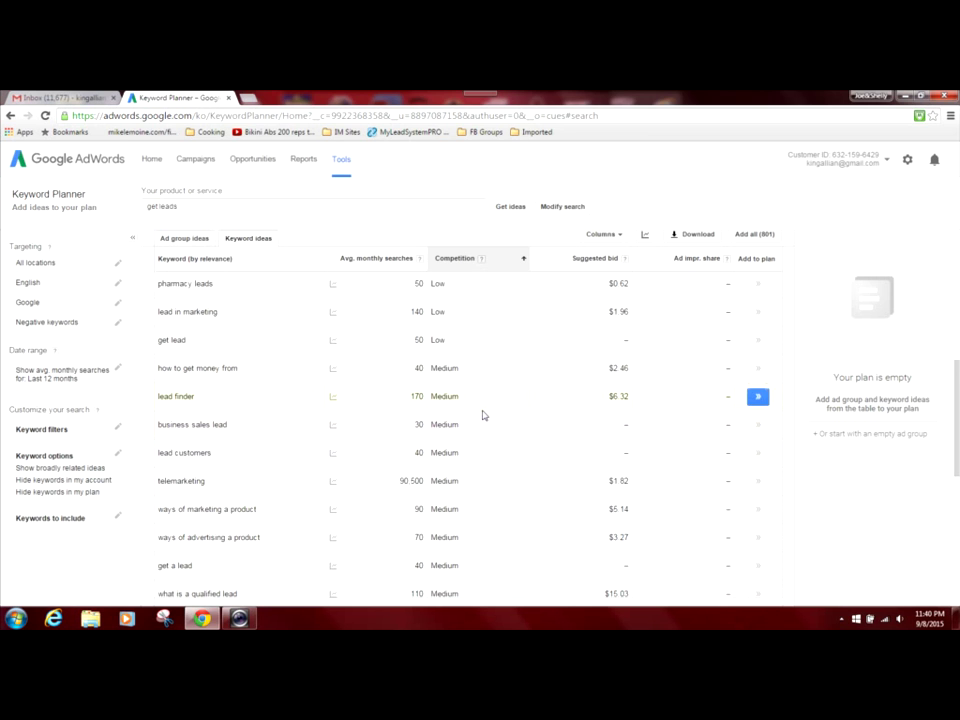
{"action": "scroll", "coordinate": [485, 416], "scroll_direction": "down", "scroll_amount": 1}
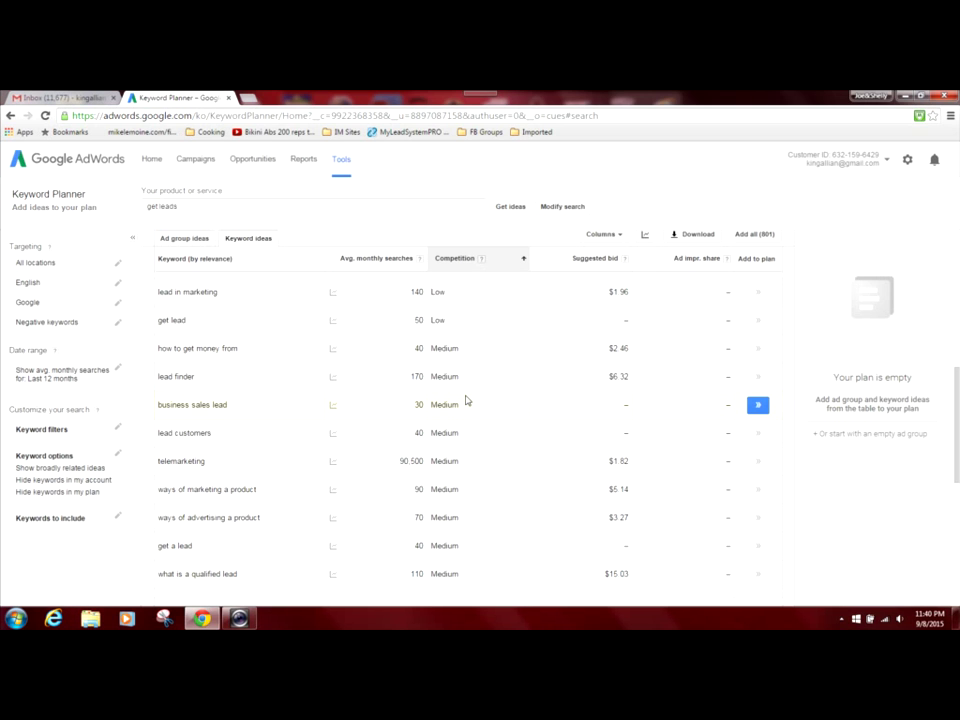
{"action": "scroll", "coordinate": [465, 400], "scroll_direction": "up", "scroll_amount": 1}
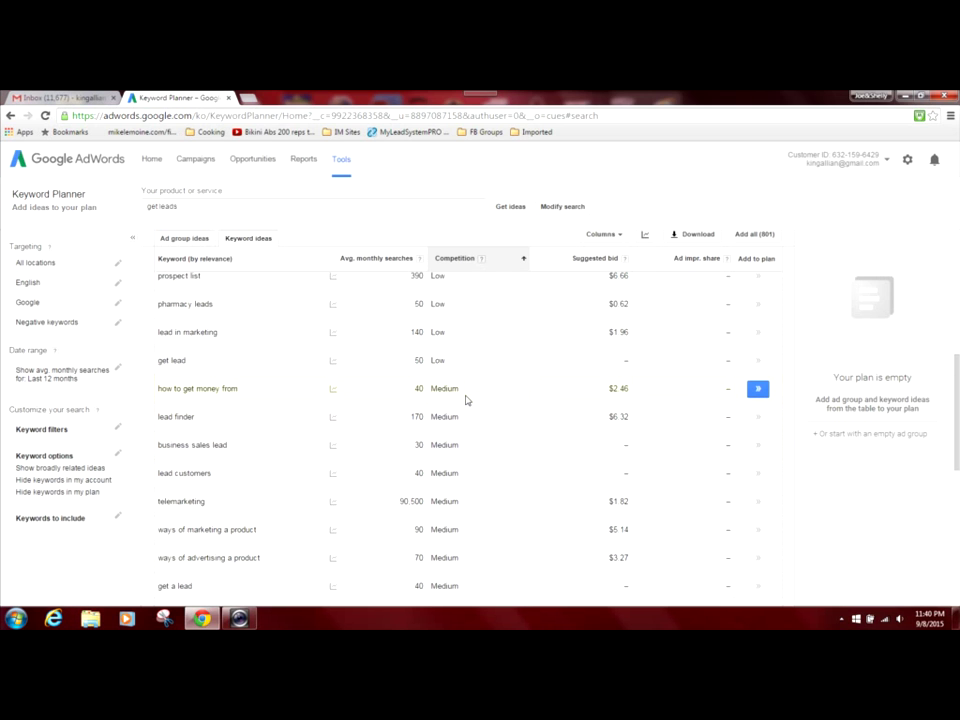